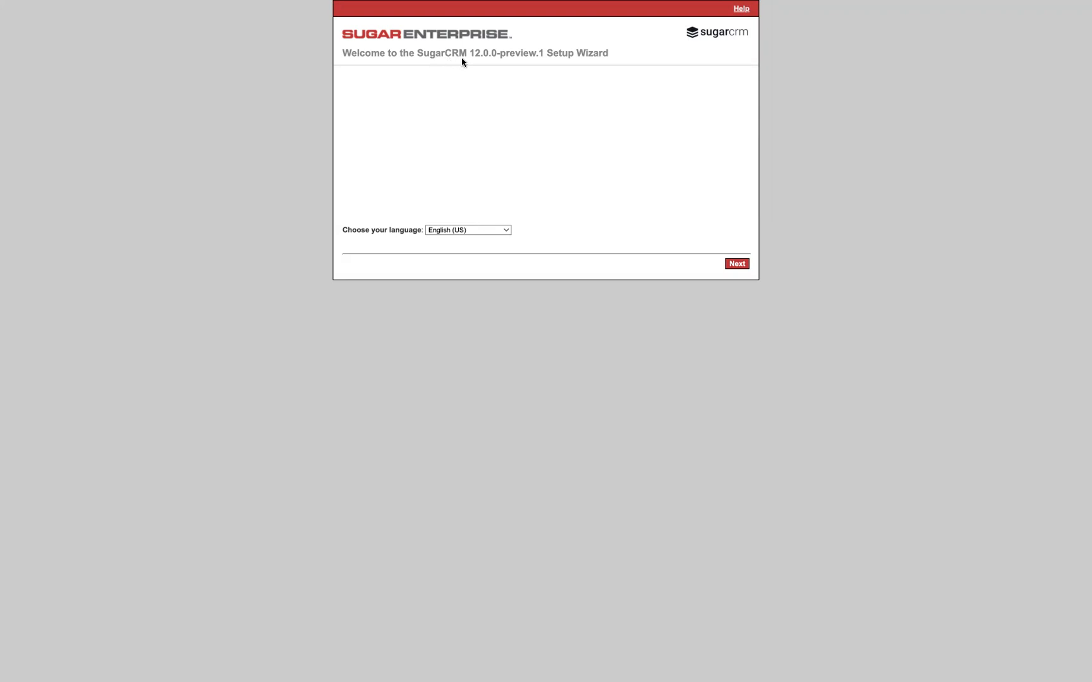
# Advance through the setup wizard in English (US), accepting the license terms and continuing with the Typical Install
pyautogui.click(742, 264)
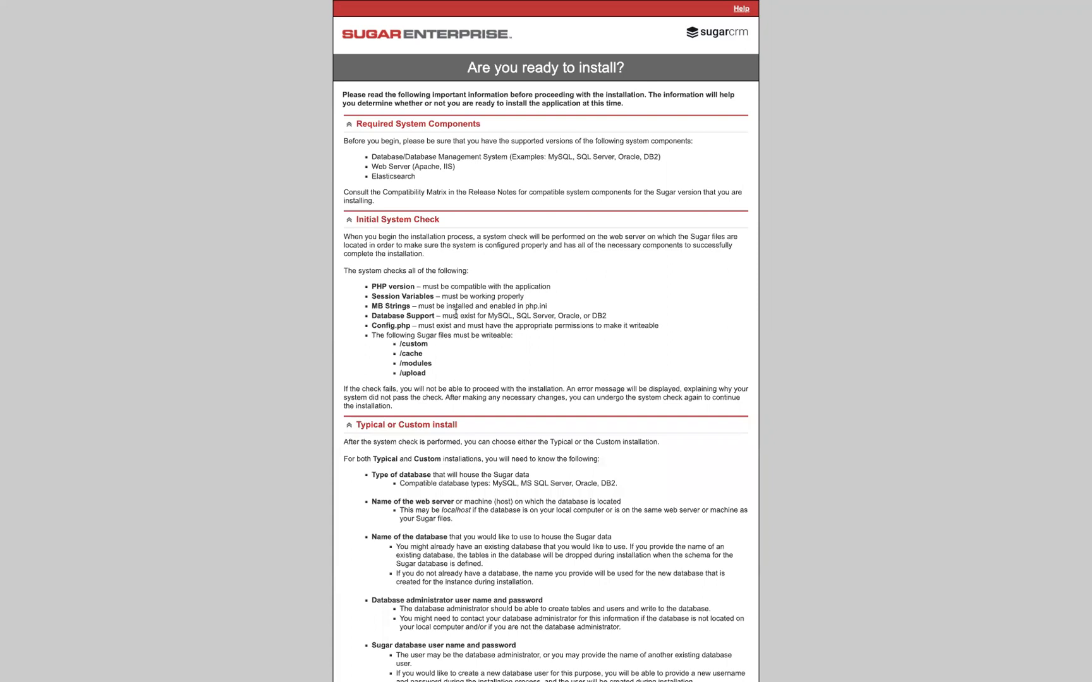
pyautogui.scroll(-5, 456, 313)
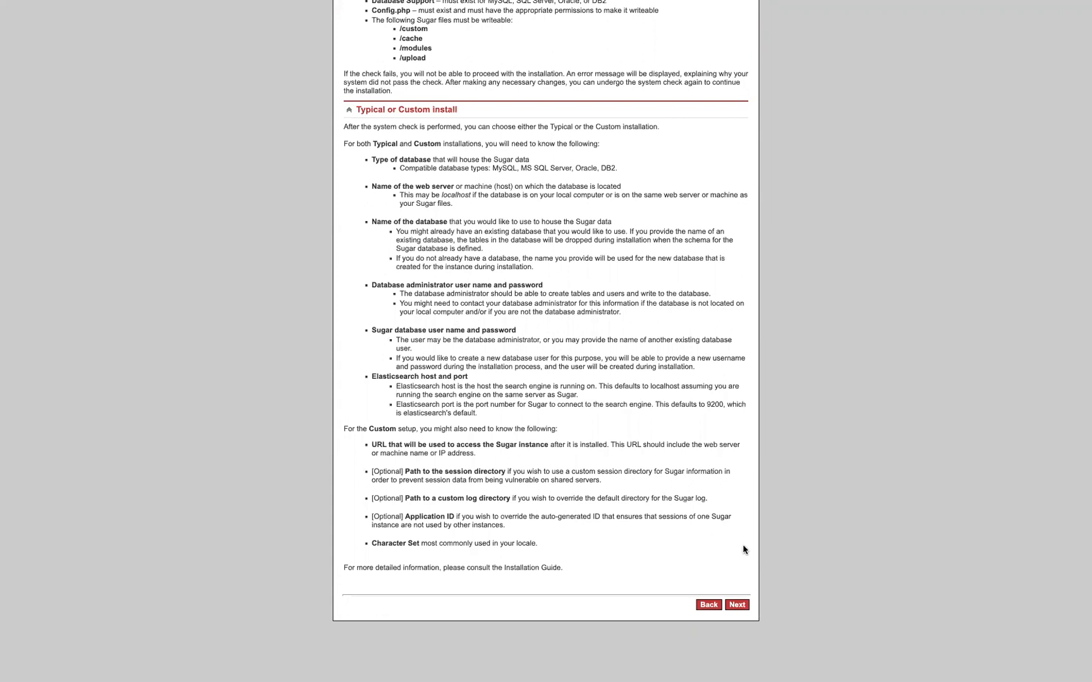
pyautogui.click(737, 606)
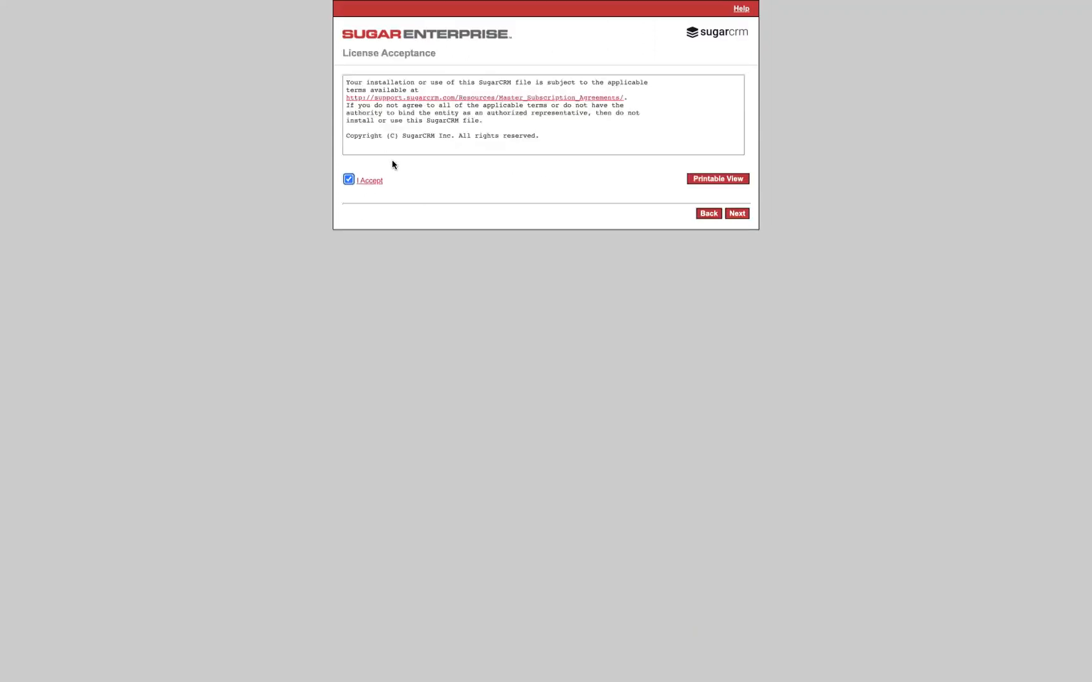
pyautogui.click(738, 213)
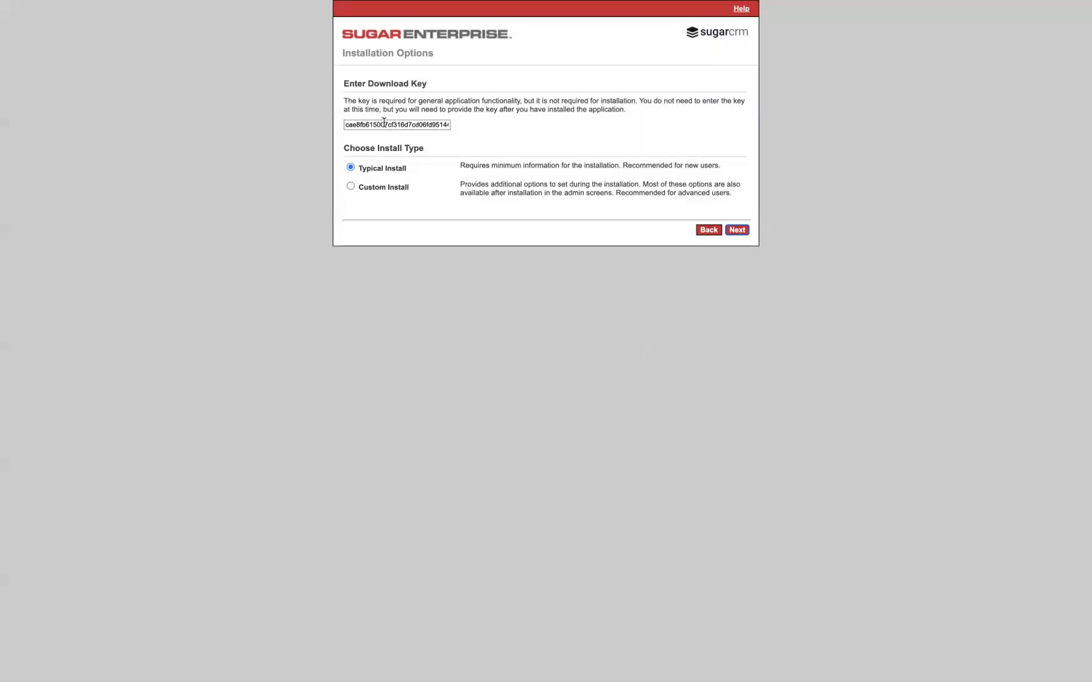
pyautogui.click(742, 231)
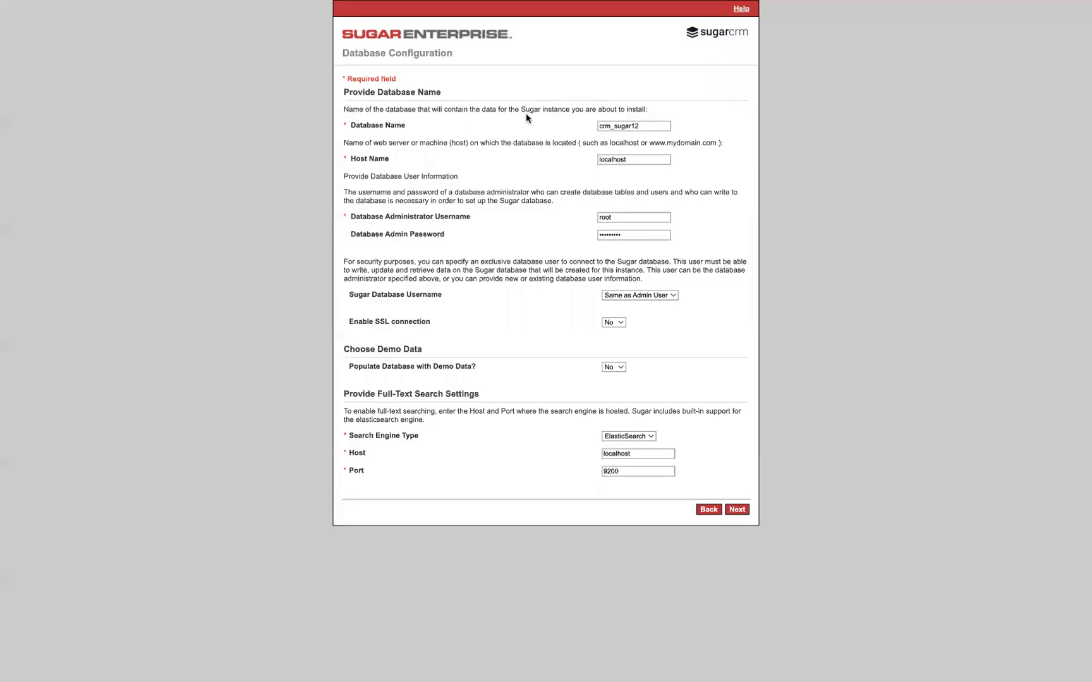
# Check the database name, host and administrator credentials, and choose Yes for populating the database with demo data
pyautogui.click(614, 126)
pyautogui.click(633, 159)
pyautogui.click(621, 214)
pyautogui.doubleClick(626, 233)
pyautogui.click(610, 367)
pyautogui.click(612, 379)
# Set the Elasticsearch port to 9201 and submit the database configuration
pyautogui.click(632, 472)
pyautogui.press('BackSpace')
pyautogui.write('1')
pyautogui.click(506, 385)
pyautogui.click(736, 510)
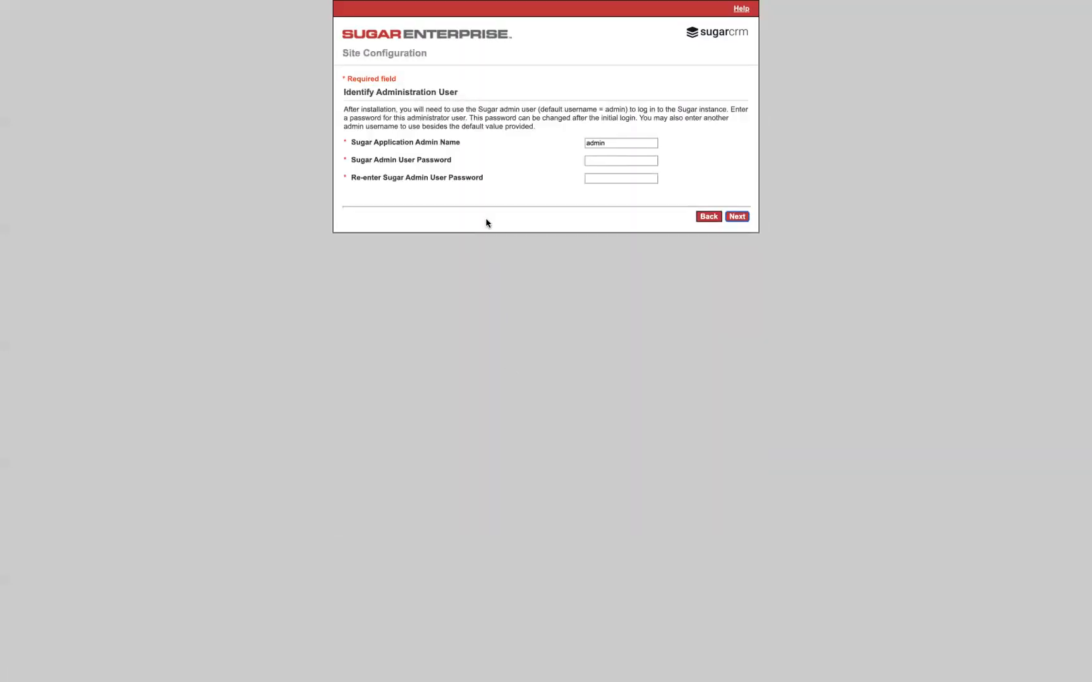
# Try to submit the Sugar admin user password with its confirmation, and decline saving the login in 1Password
pyautogui.click(602, 159)
pyautogui.write('ad••••••••')
pyautogui.press('Tab')
pyautogui.write('•••••••••')
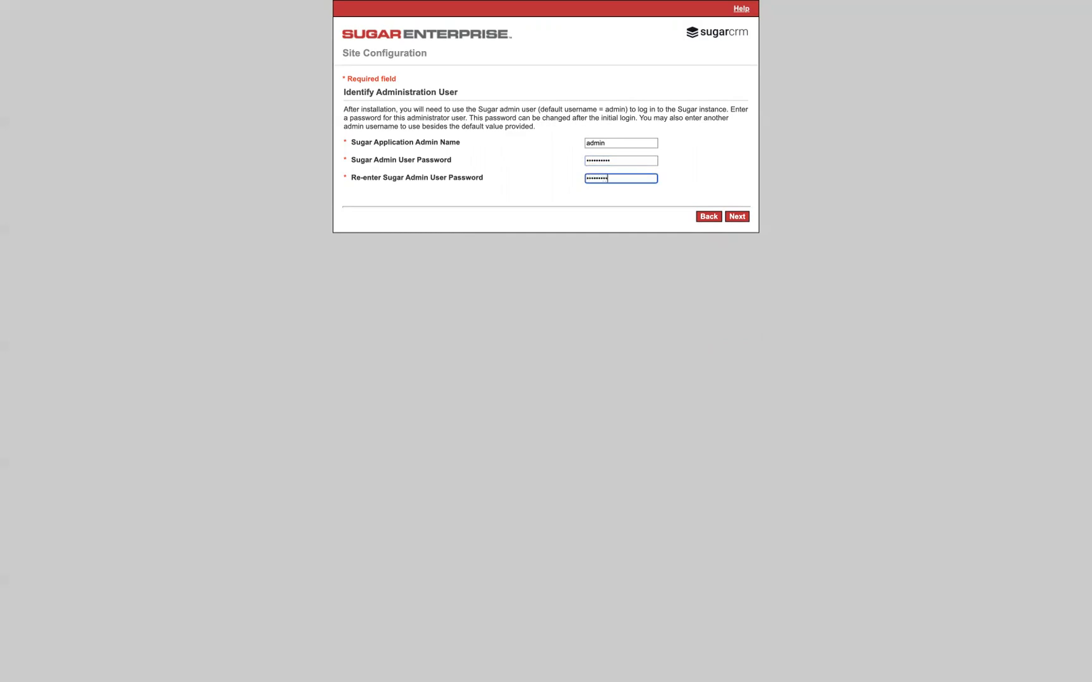
pyautogui.click(737, 216)
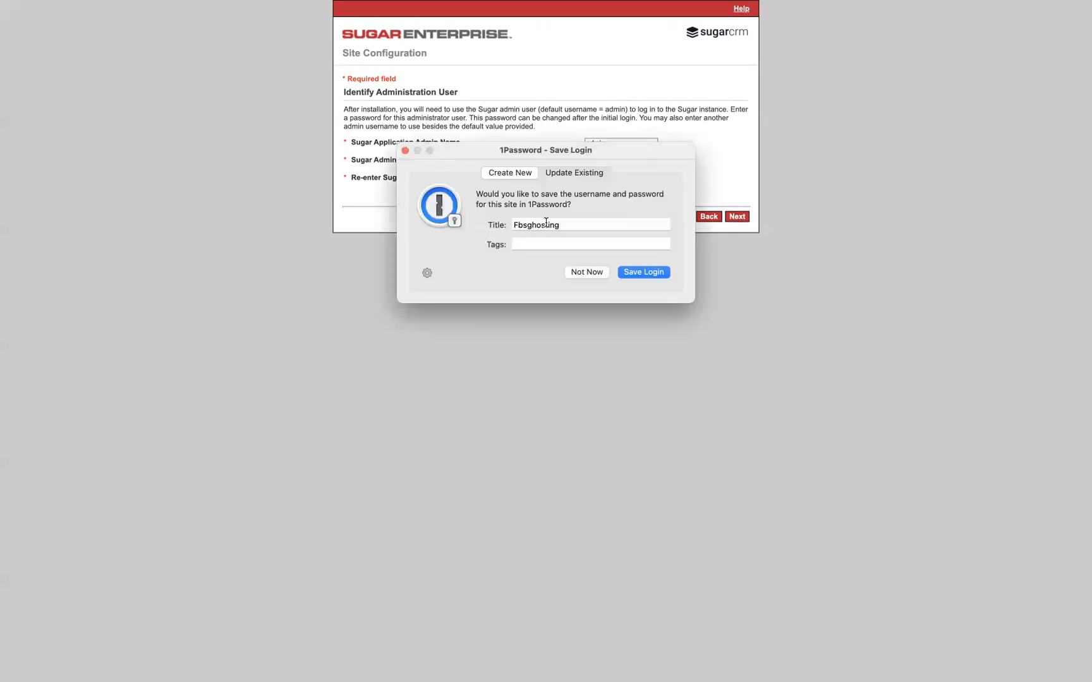
pyautogui.click(584, 272)
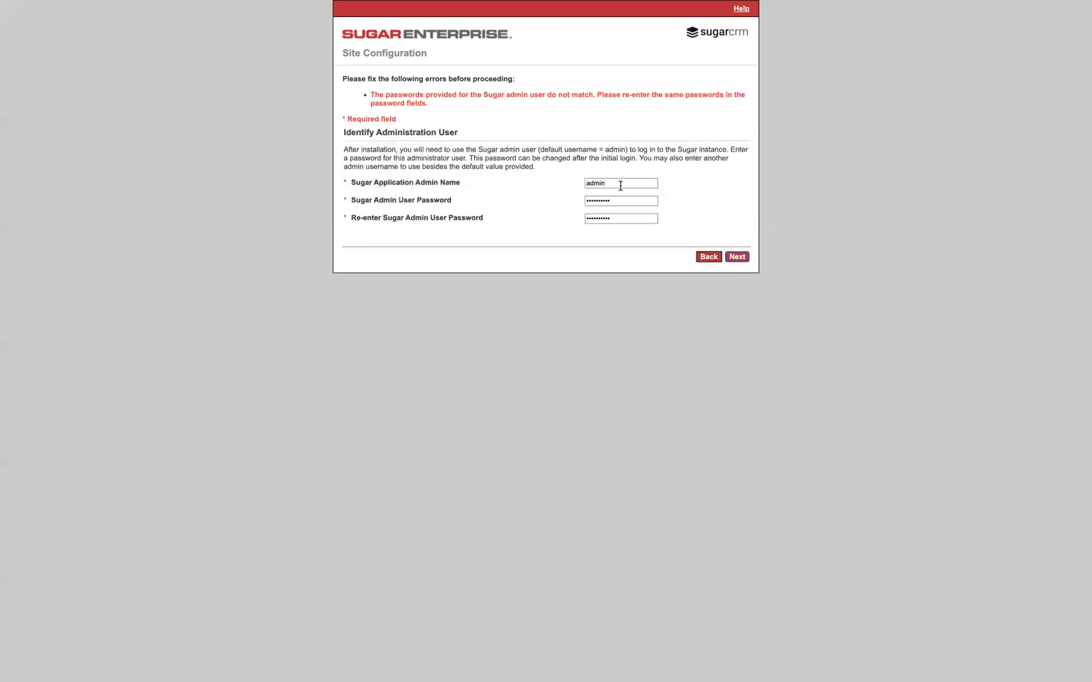
# Re-enter the Sugar admin user password in both fields, submit the site configuration, and decline saving the login
pyautogui.doubleClick(622, 199)
pyautogui.write('passwo')
pyautogui.press('Tab')
pyautogui.write('passwor')
pyautogui.press('BackSpace')
pyautogui.press('BackSpace')
pyautogui.press('BackSpace')
pyautogui.press('BackSpace')
pyautogui.write('assword1')
pyautogui.click(737, 257)
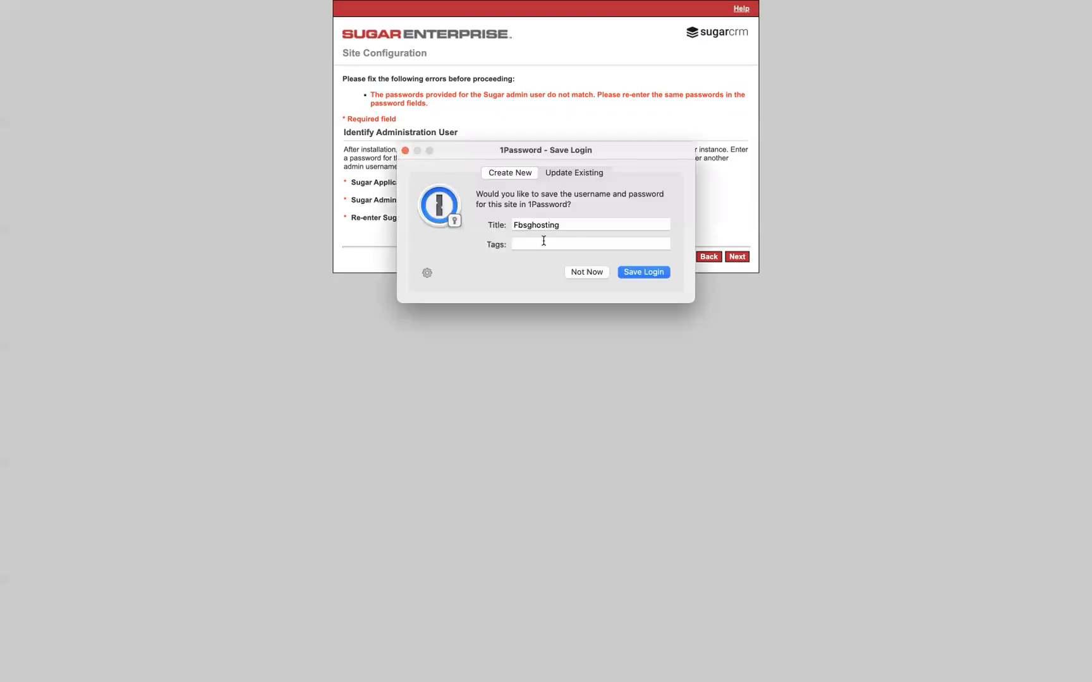
pyautogui.click(582, 271)
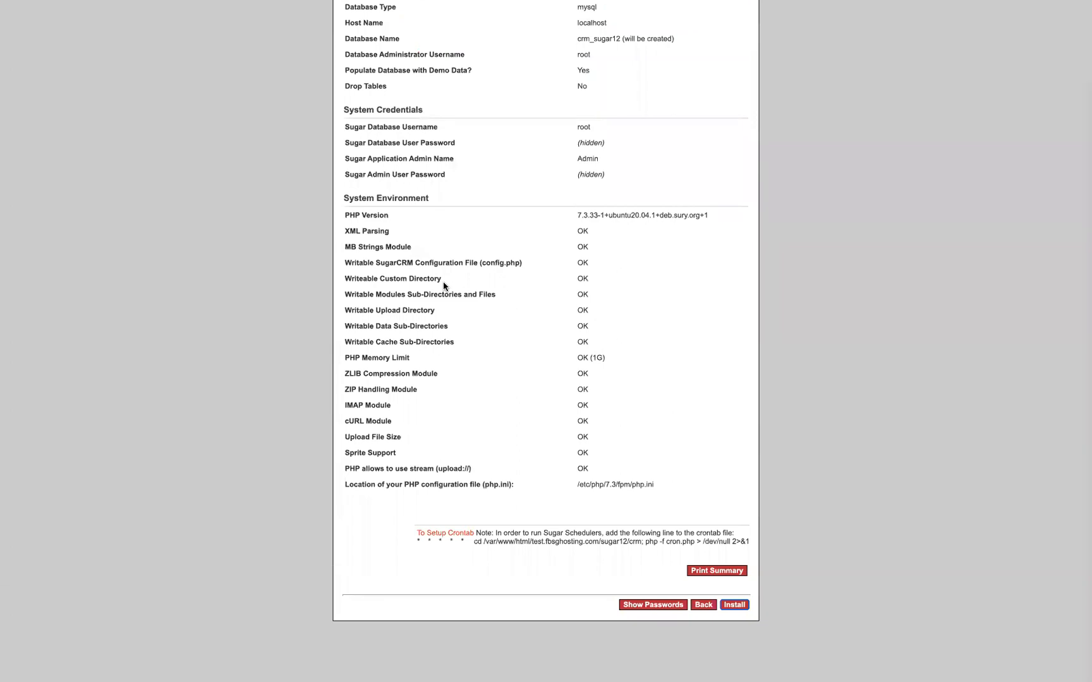
# Review the database configuration, system credentials and system environment checks on the settings confirmation page
pyautogui.scroll(3, 443, 281)
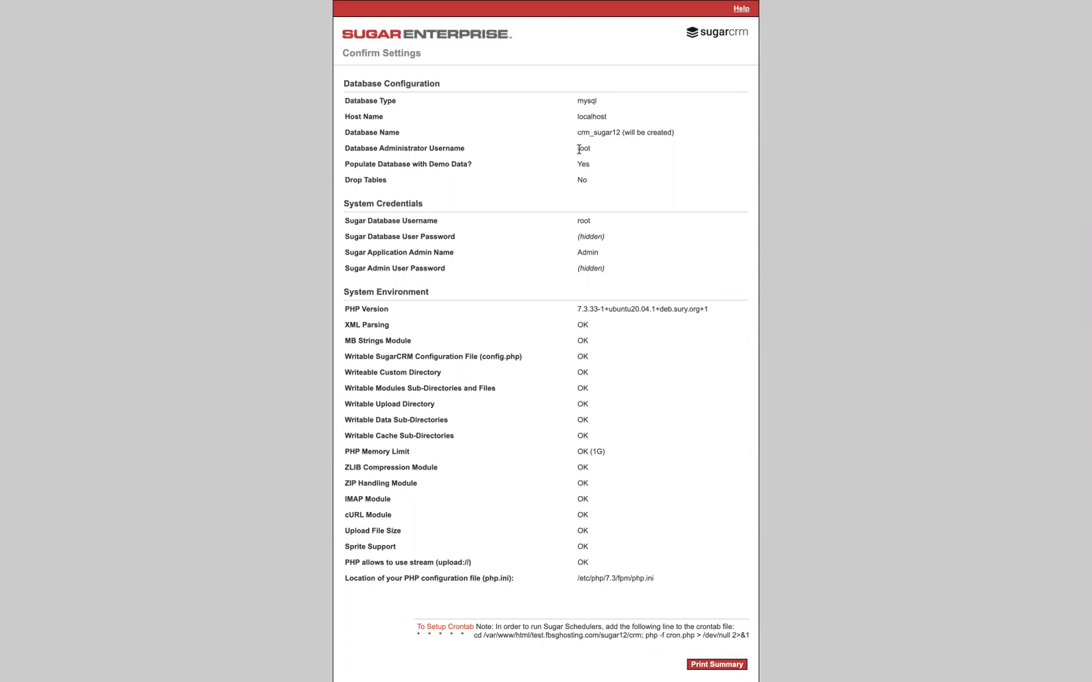
pyautogui.scroll(-3, 554, 191)
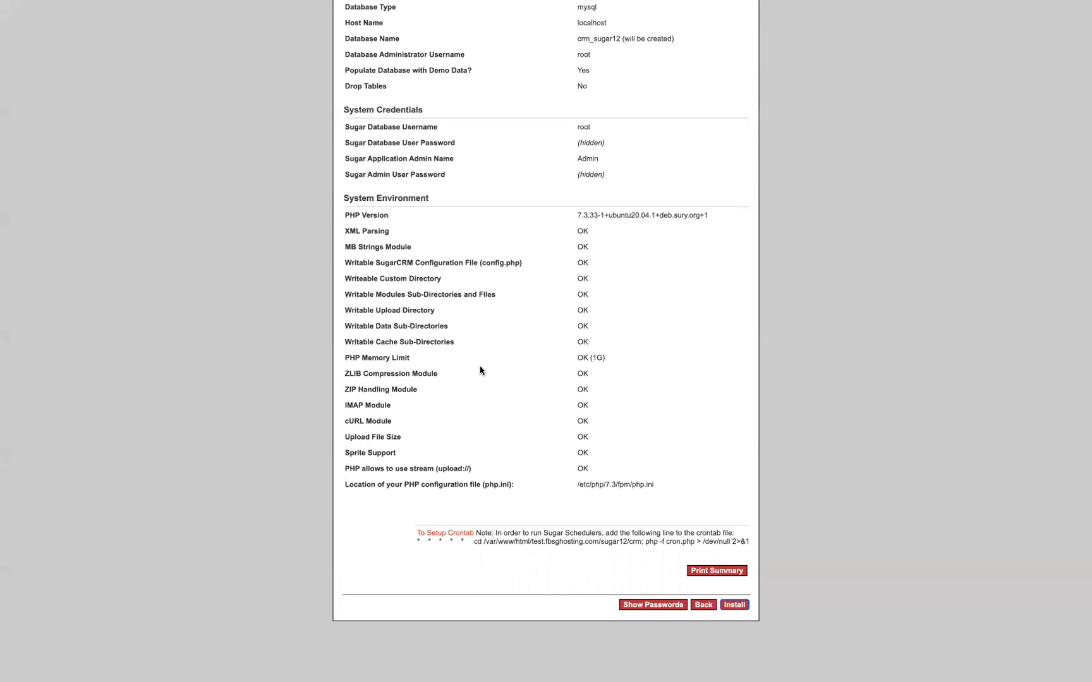
pyautogui.scroll(3, 535, 390)
pyautogui.scroll(-3, 627, 471)
pyautogui.moveTo(477, 674)
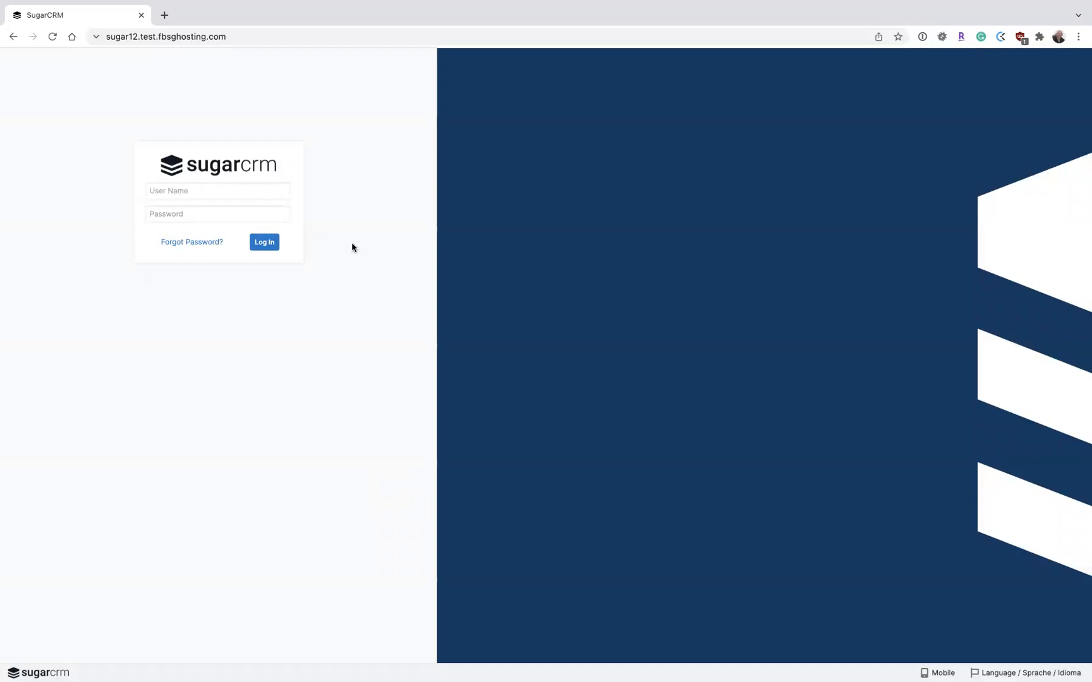
# Log in to SugarCRM as admin with the account password, decline saving the login, and accept the use of cookies
pyautogui.click(263, 189)
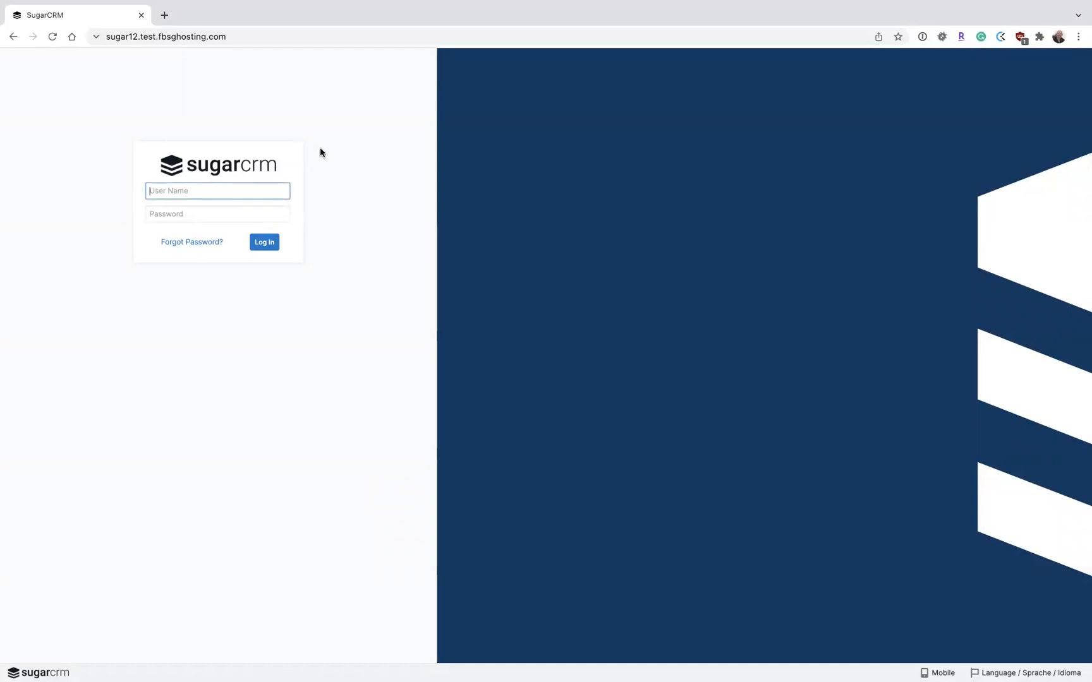
pyautogui.write('admin')
pyautogui.press('Tab')
pyautogui.write('•••••••••••')
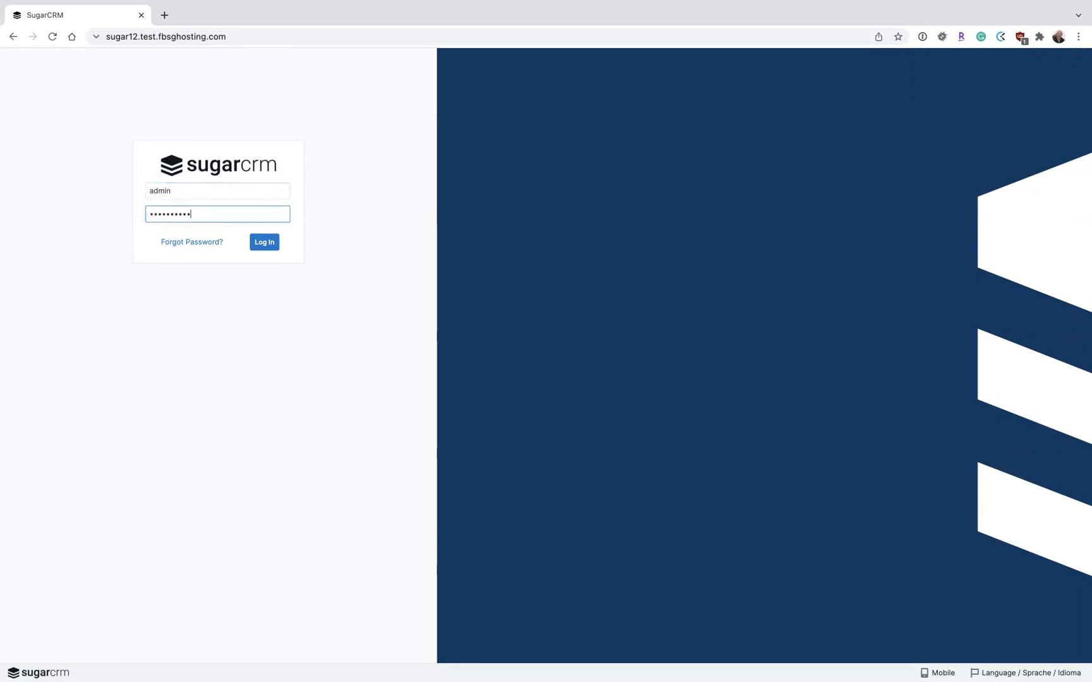
pyautogui.press('Return')
pyautogui.click(587, 272)
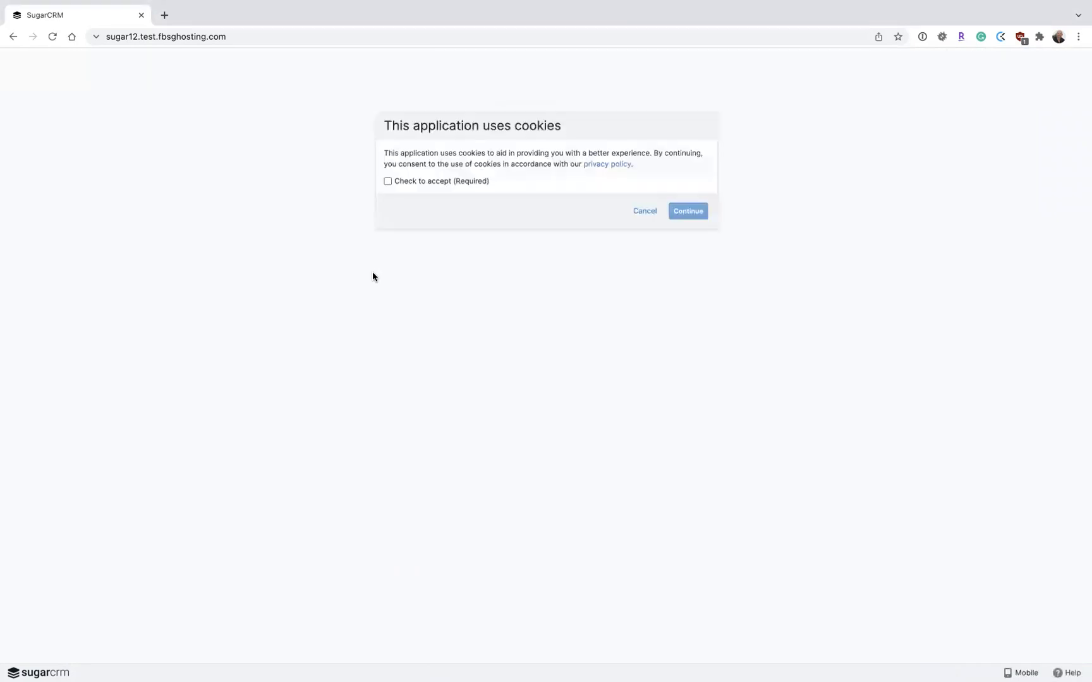
pyautogui.click(388, 181)
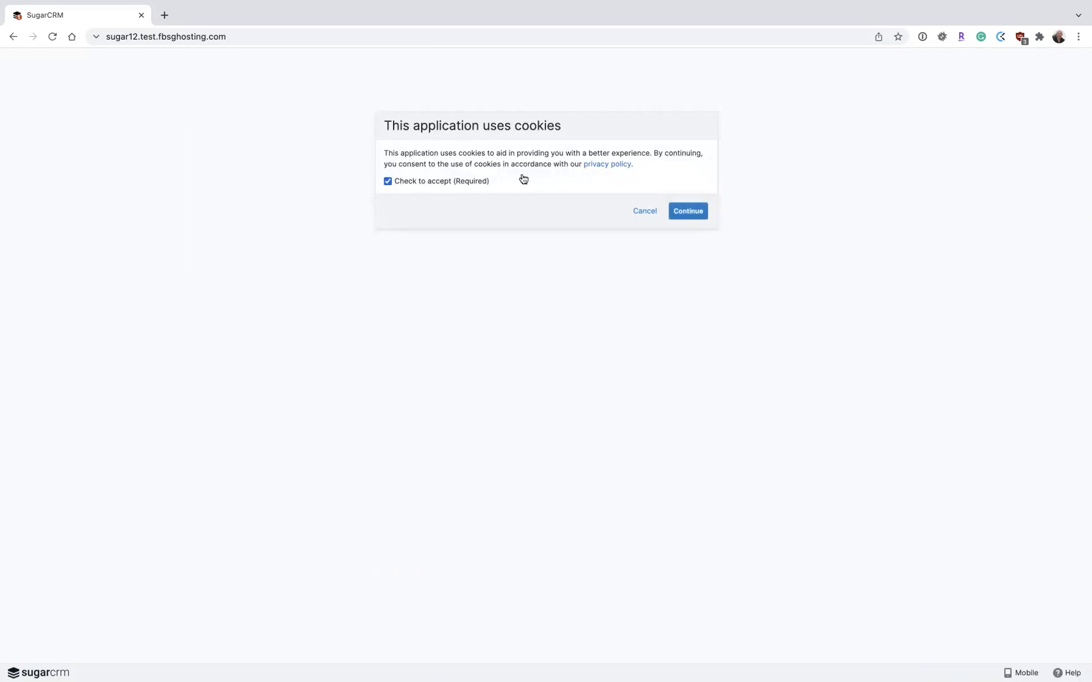
pyautogui.click(688, 211)
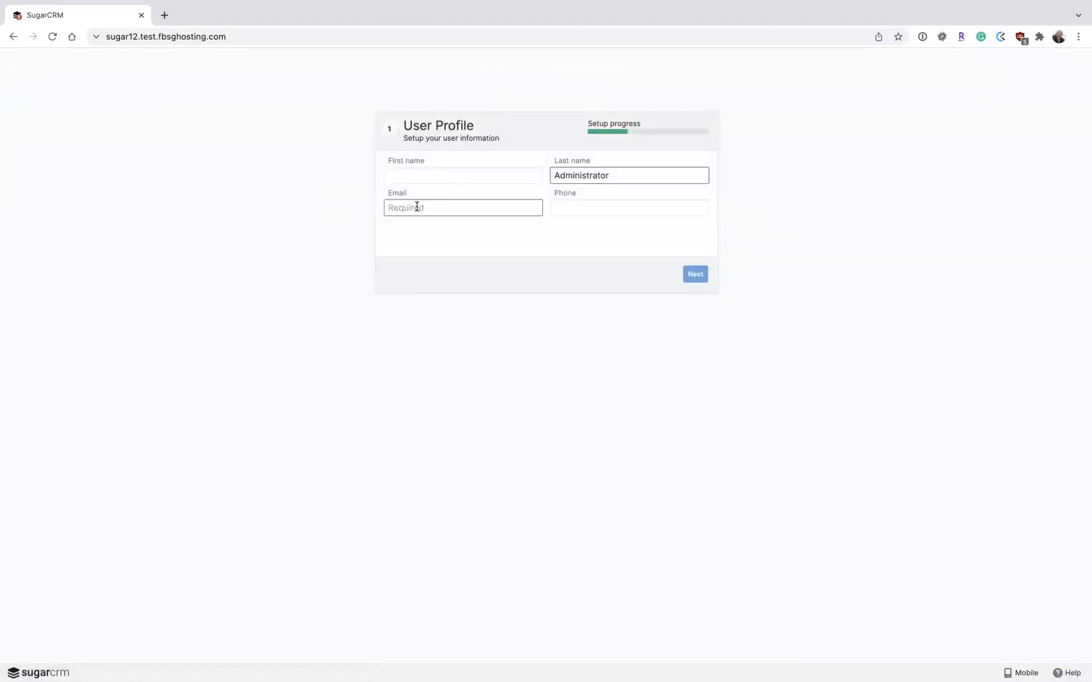
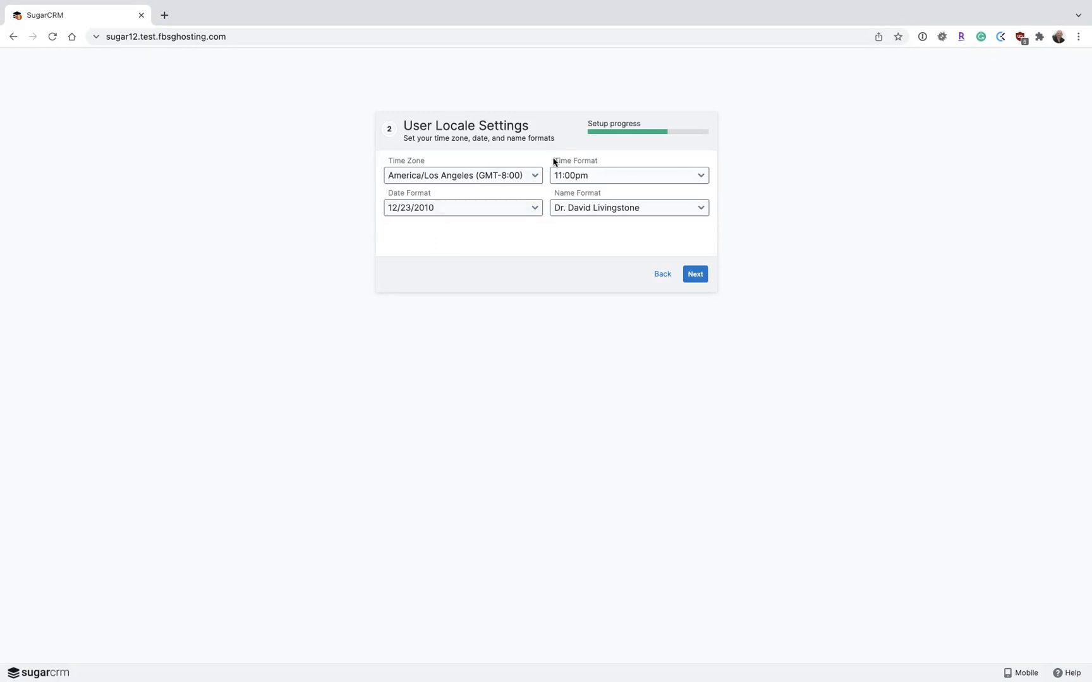
# Complete the first-time user setup with the administrator's e-mail and the offered locale settings, and start Sugar
pyautogui.click(695, 273)
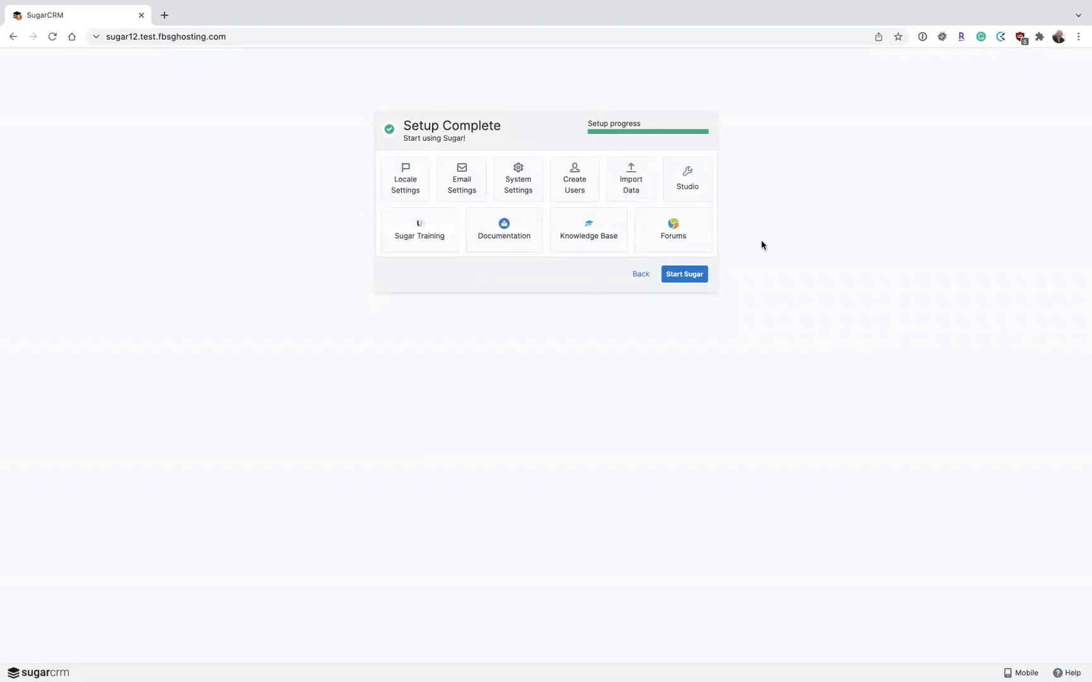
pyautogui.click(688, 276)
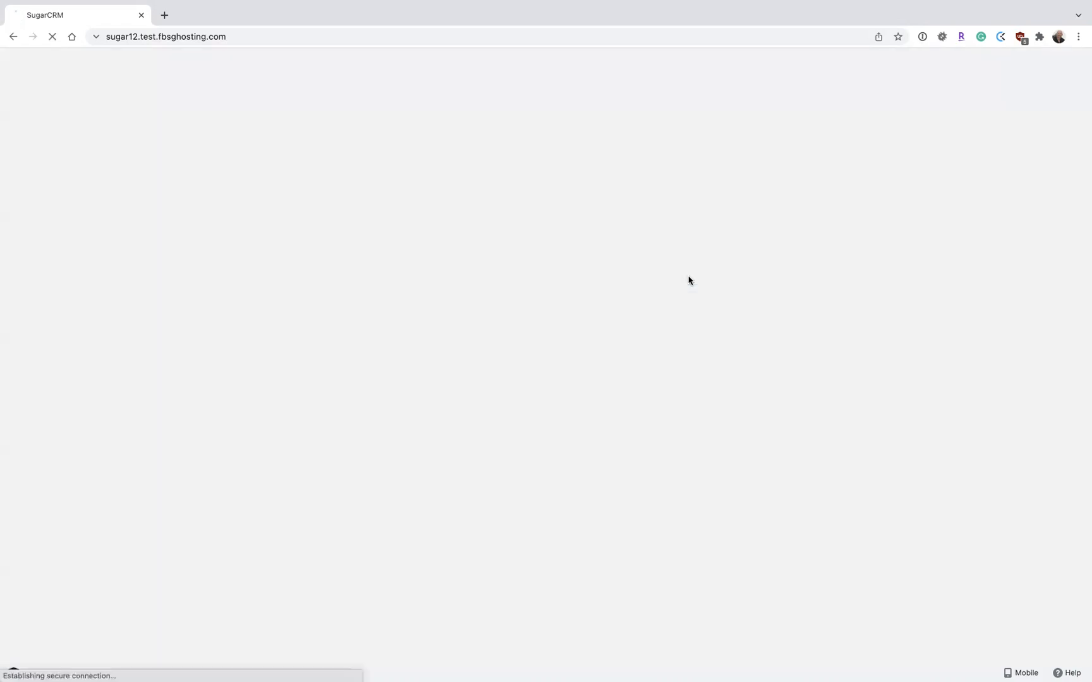